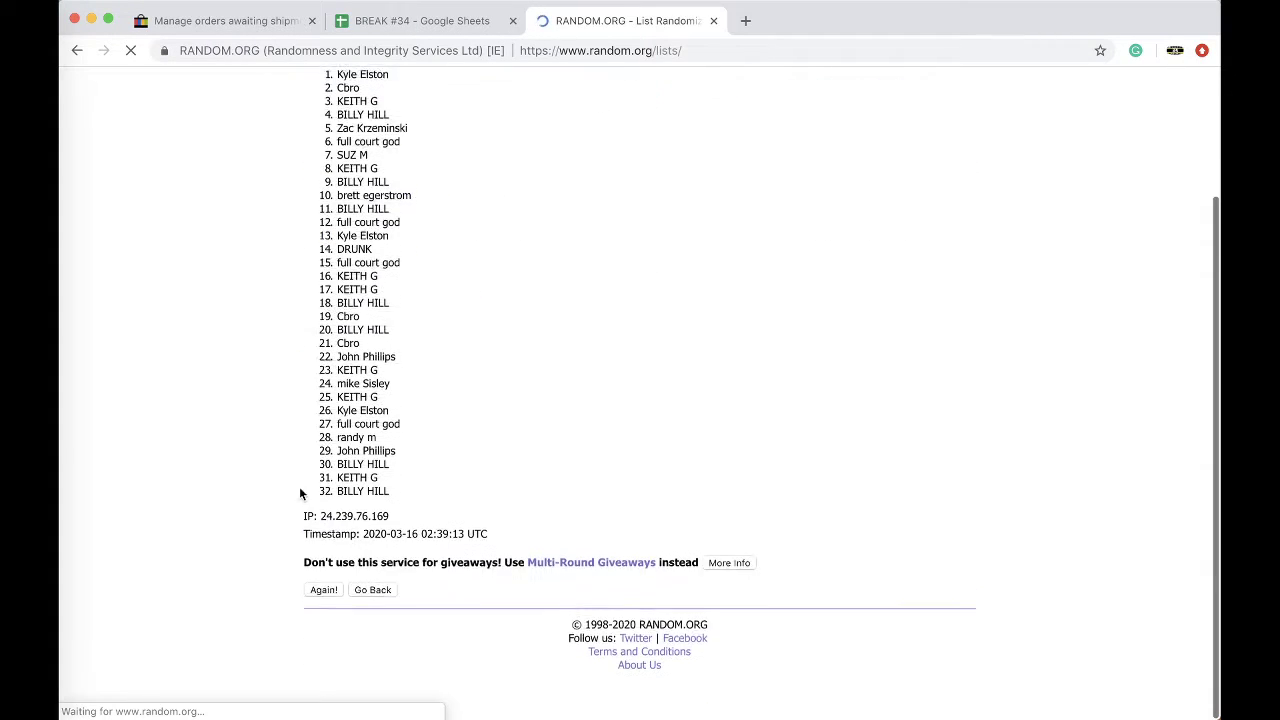
Re-randomize the list of 32 names repeatedly, up to five randomizations in total
click(306, 535)
scroll(298, 530, down, 3)
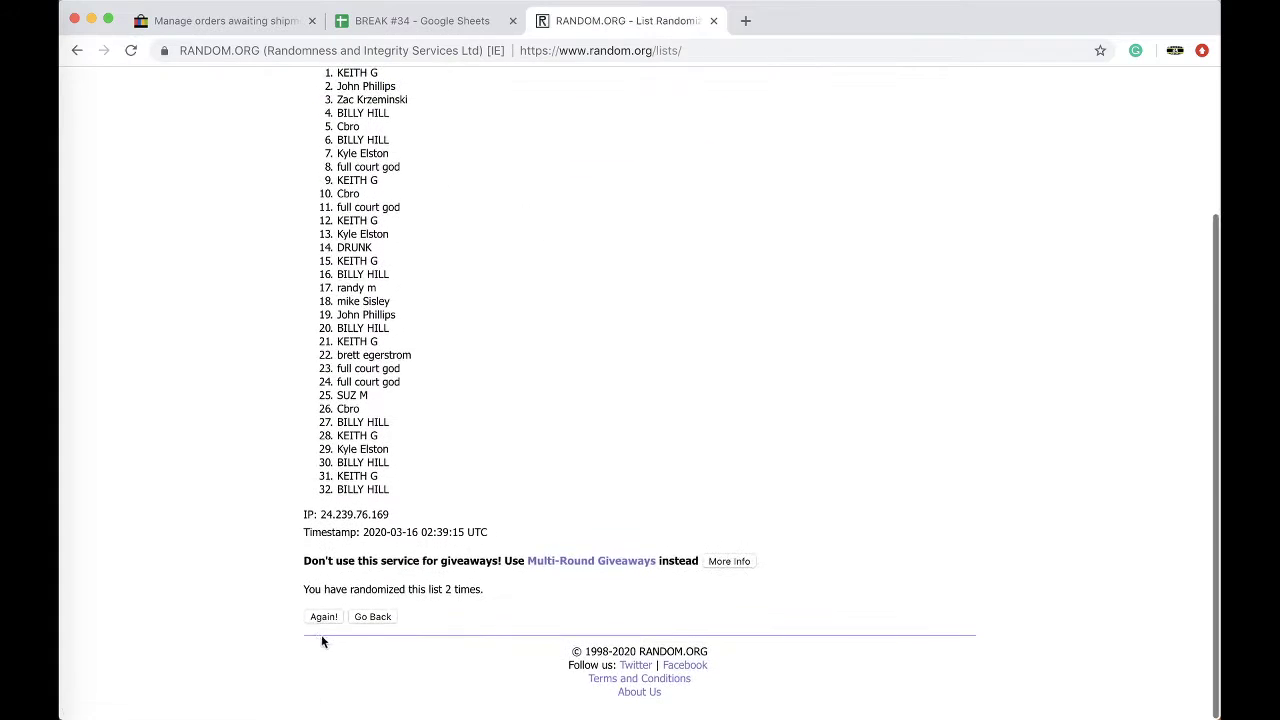
click(318, 617)
click(318, 617)
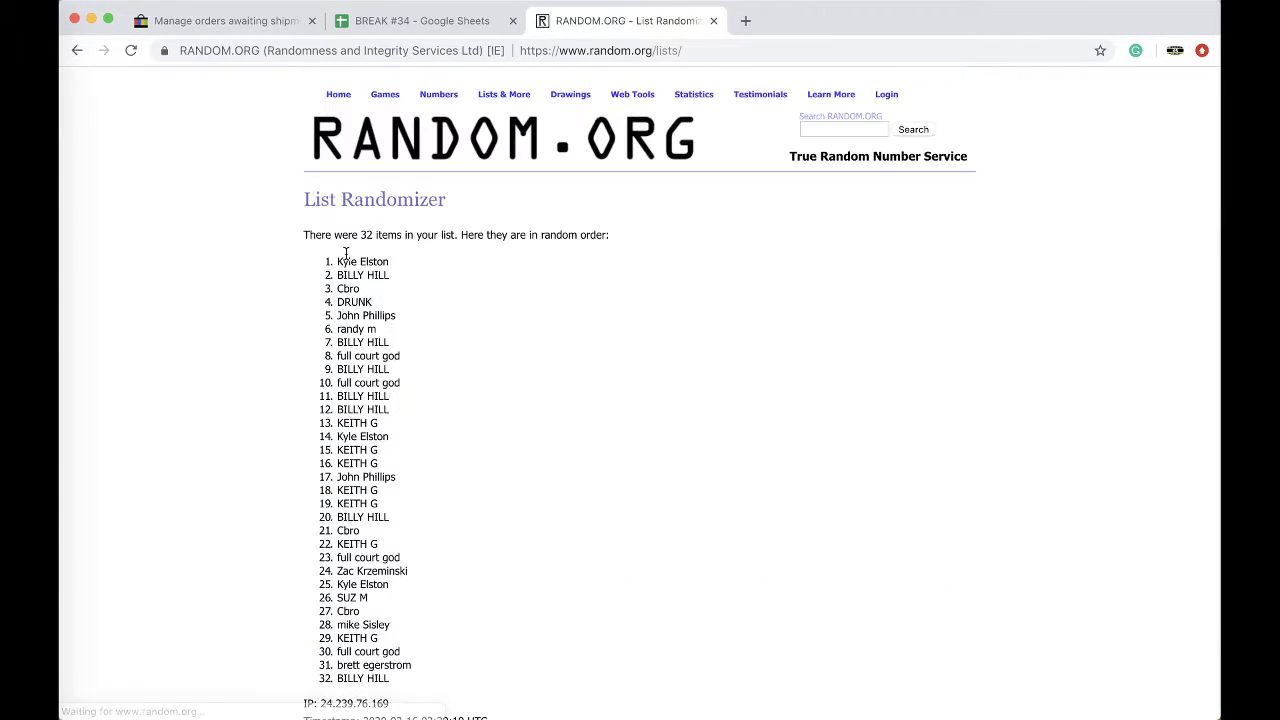
Copy the 32 randomized names, switch to the BREAK #34 spreadsheet and paste them into column B from B1 at font size 18
triple_click(352, 260)
drag(352, 260, 430, 526)
scroll(401, 295, down, 3)
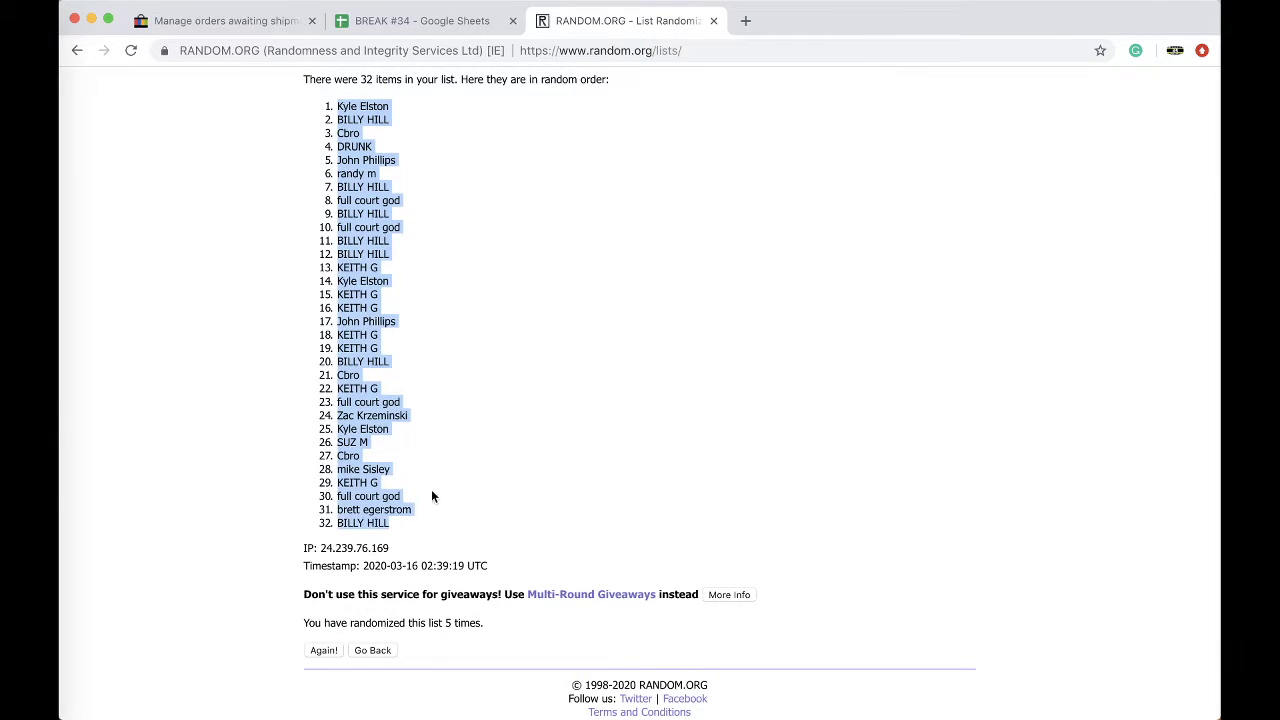
click(453, 26)
scroll(370, 250, up, 5)
click(341, 182)
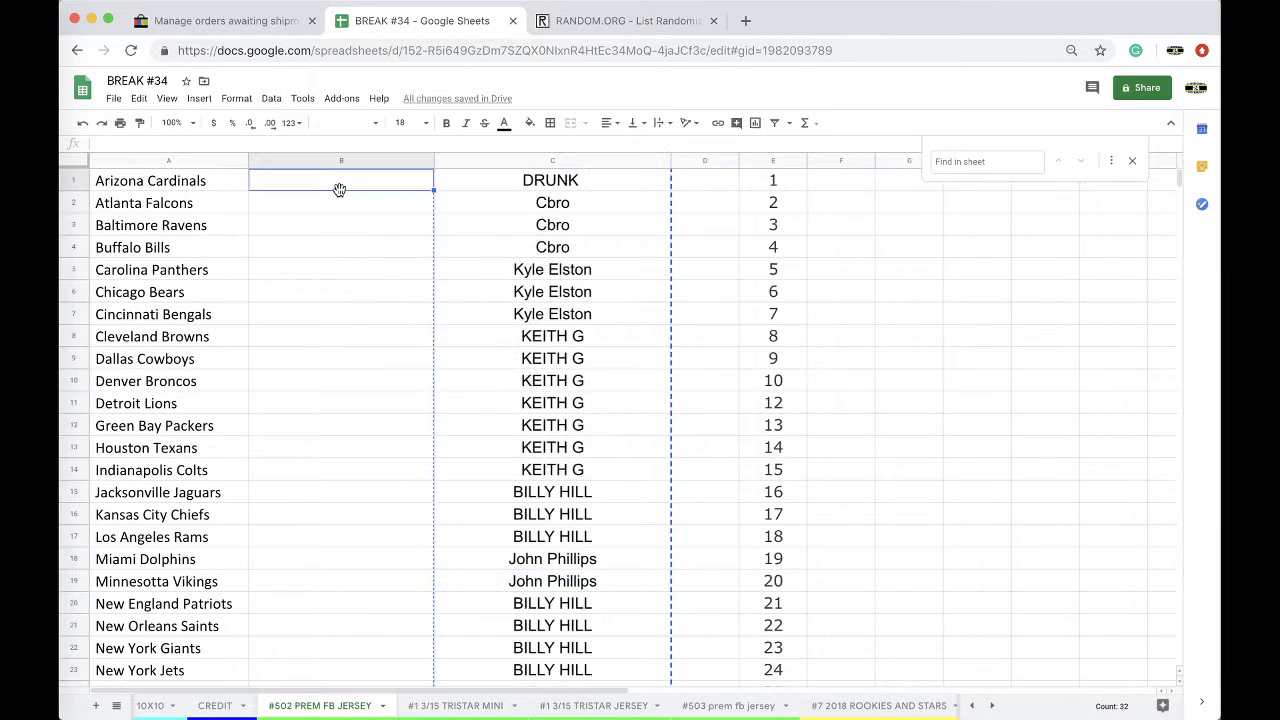
key(super+v)
click(400, 122)
click(400, 320)
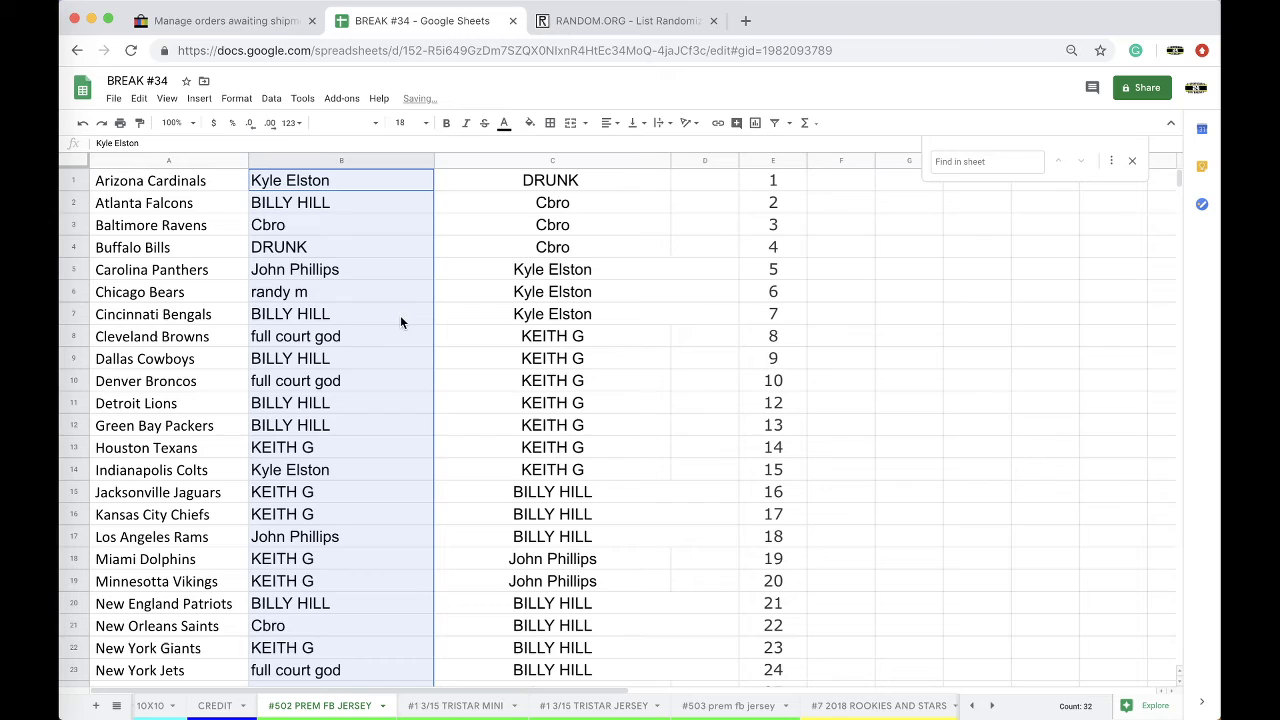
Sort the #502 PREM FB JERSEY sheet by column B from A to Z and read through the team assignments
click(271, 98)
click(300, 121)
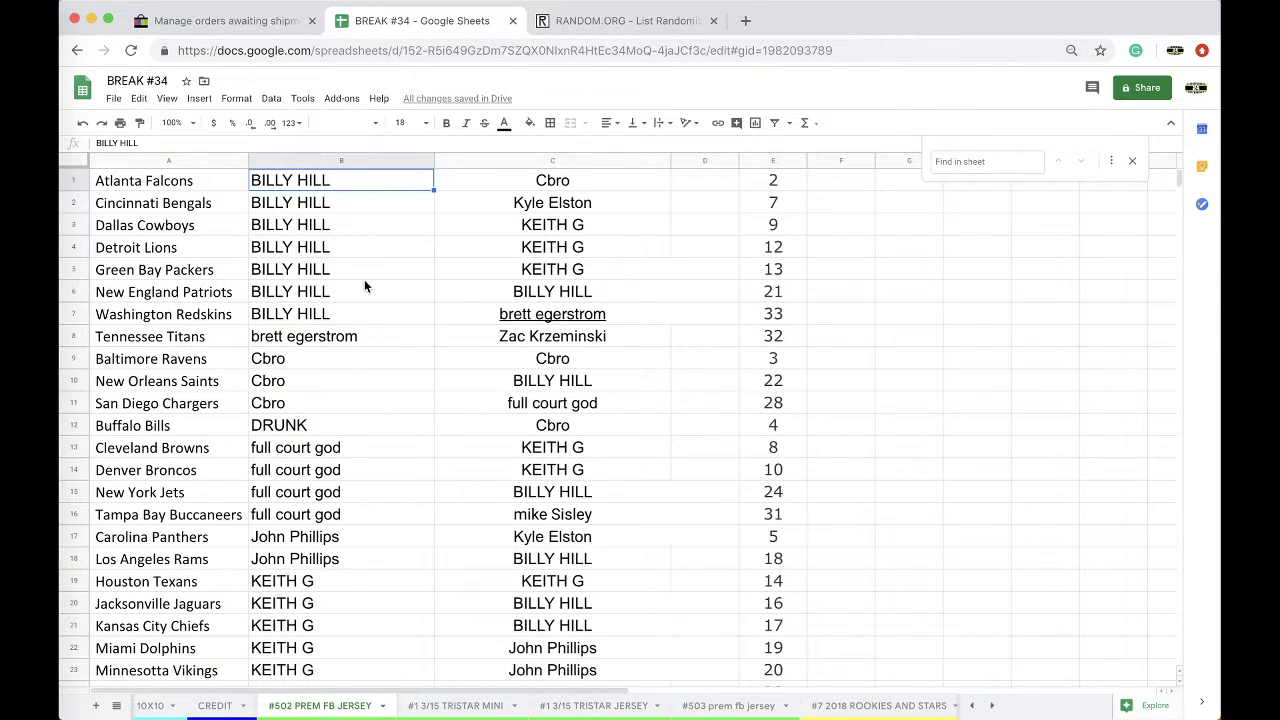
scroll(348, 311, down, 4)
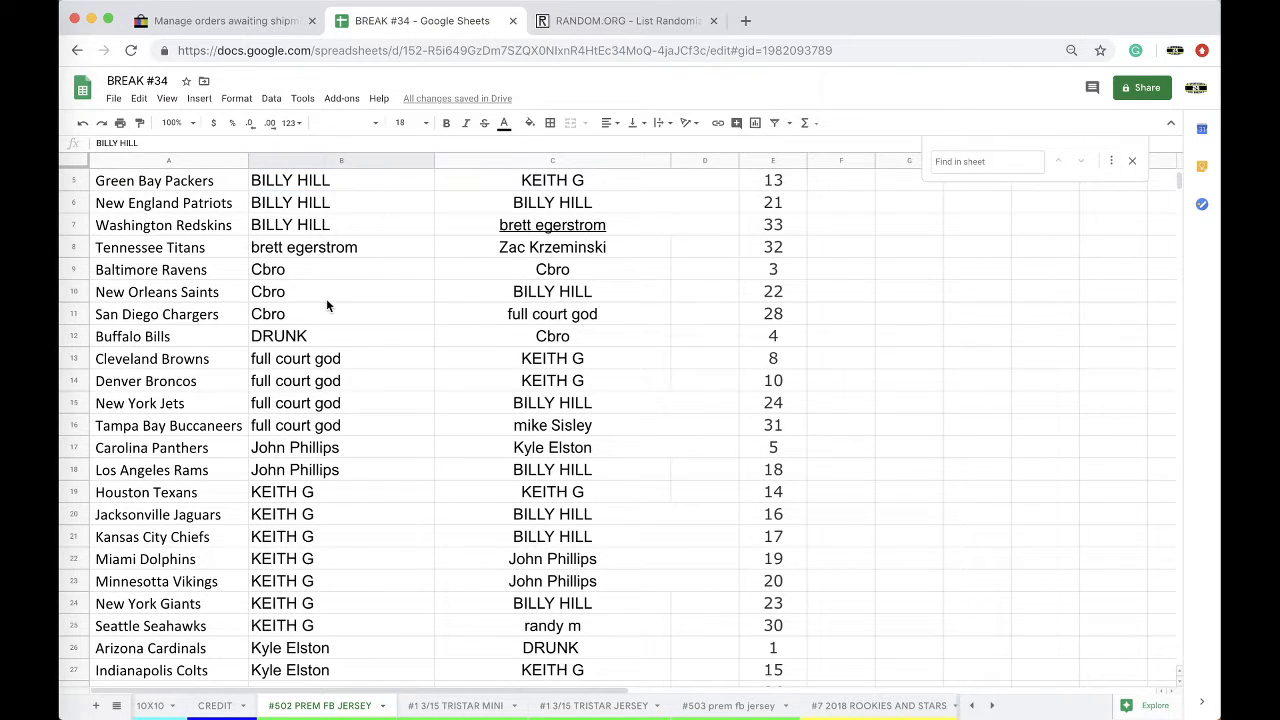
scroll(326, 305, down, 4)
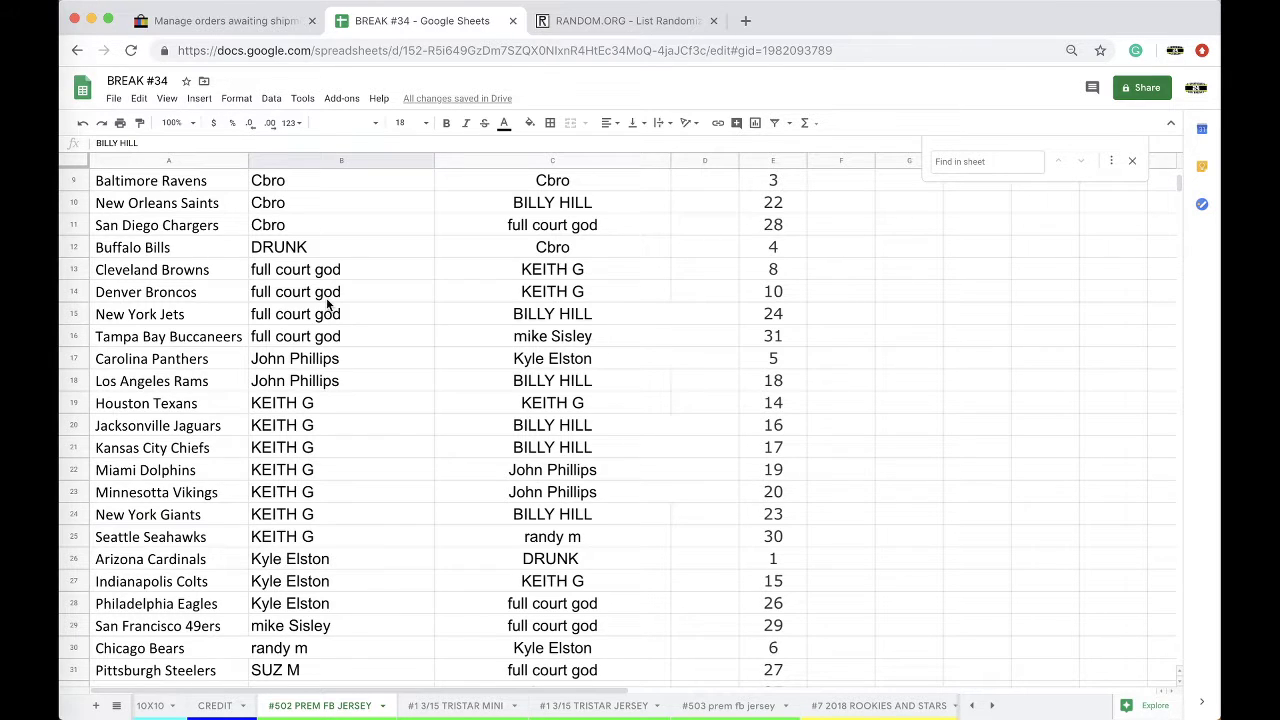
scroll(326, 303, down, 1)
scroll(327, 302, down, 2)
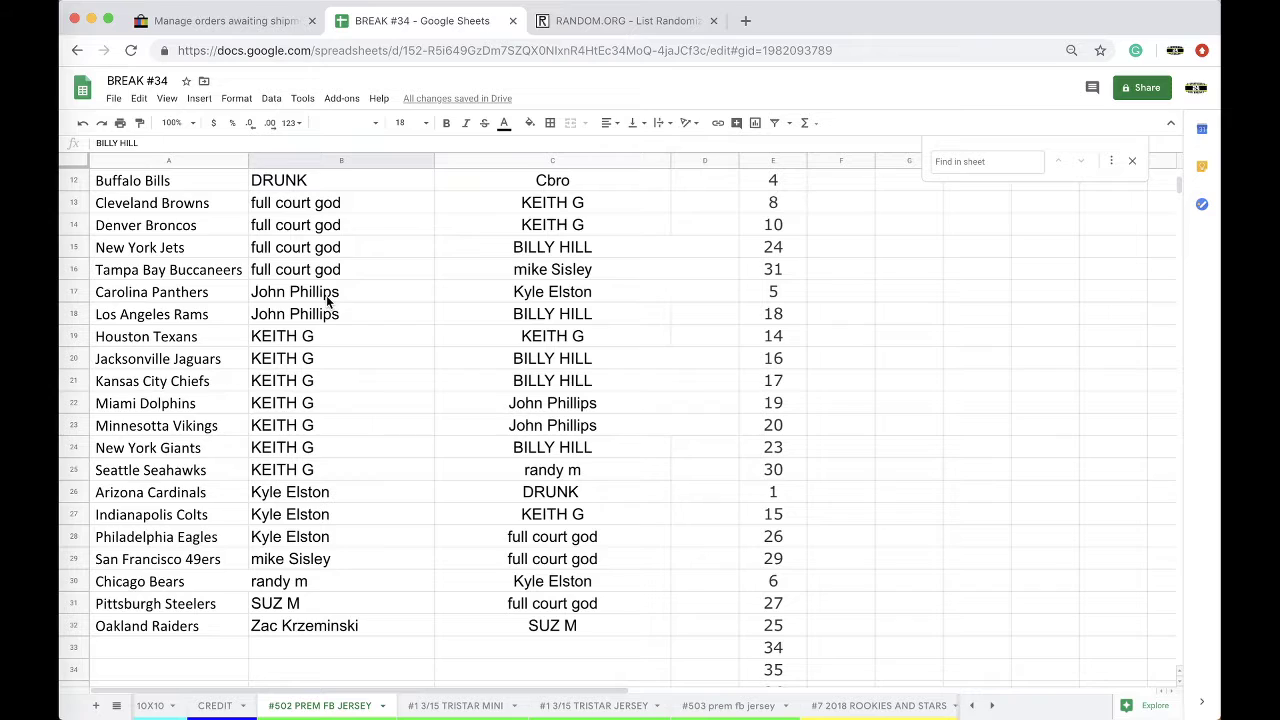
scroll(326, 300, down, 3)
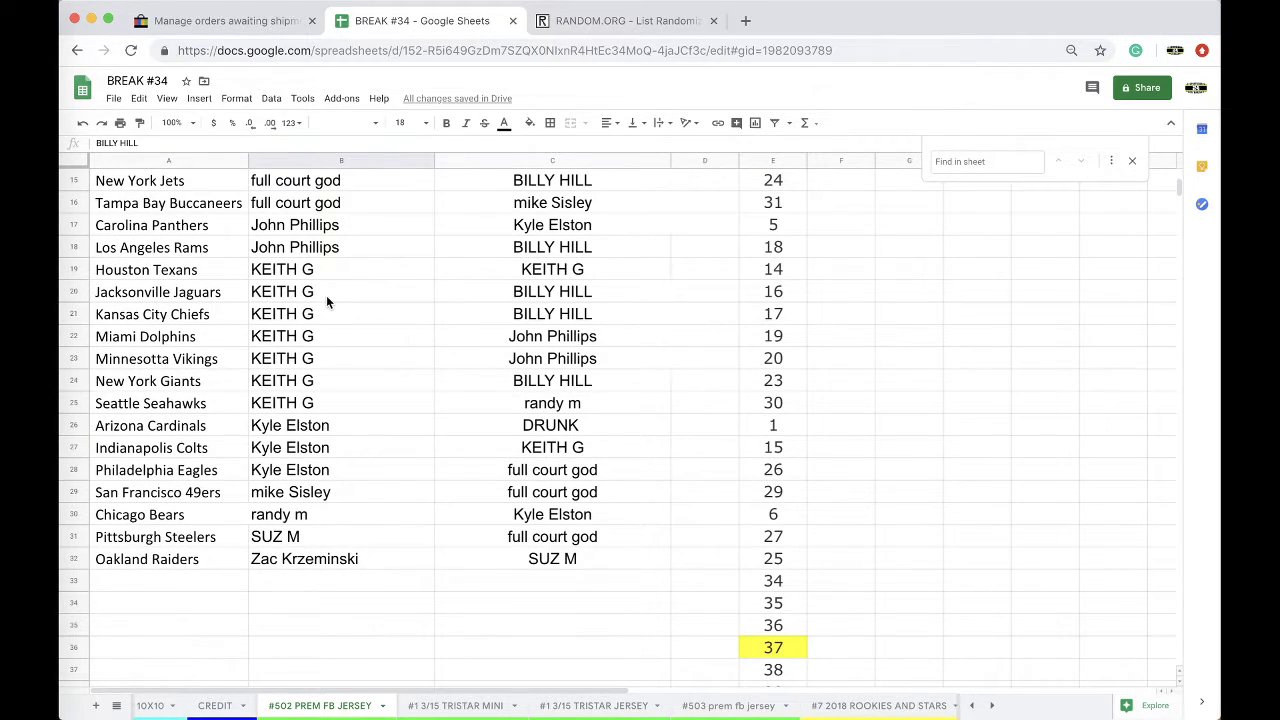
scroll(326, 301, down, 2)
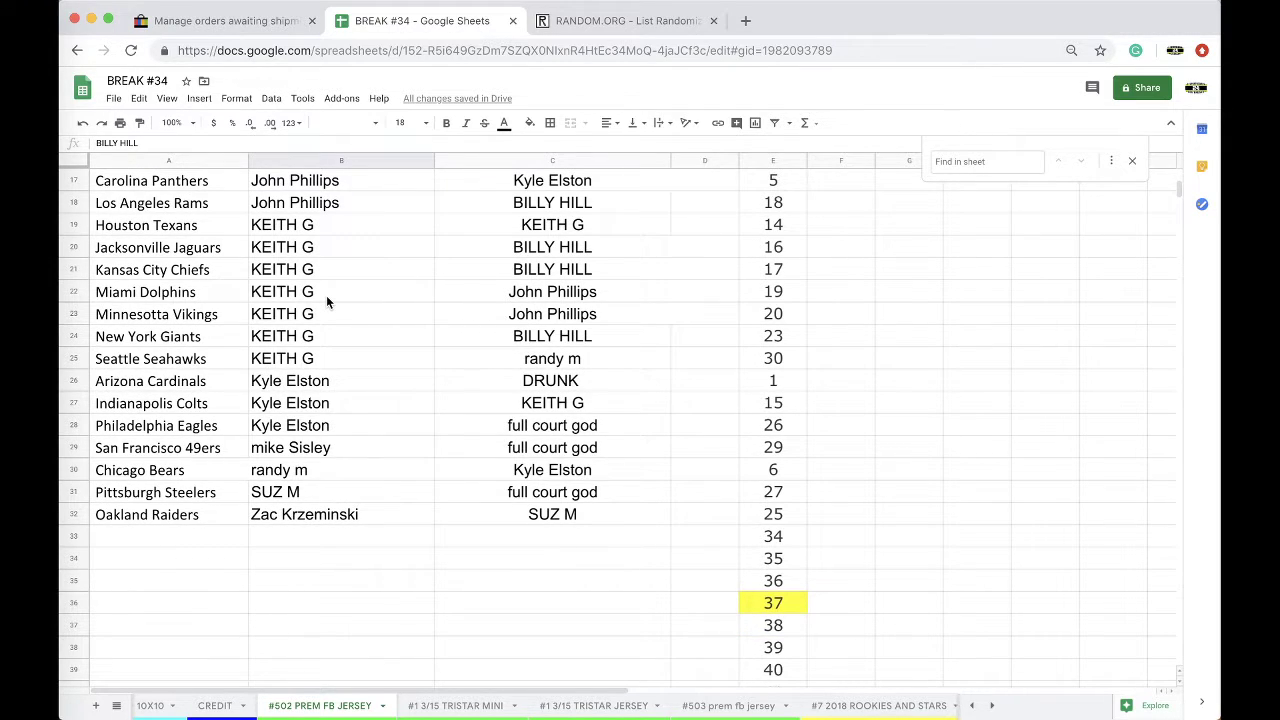
On the #503 prem fb jersey sheet, delete row 36, which holds the number 37 in column E
scroll(450, 706, right, 5)
click(420, 706)
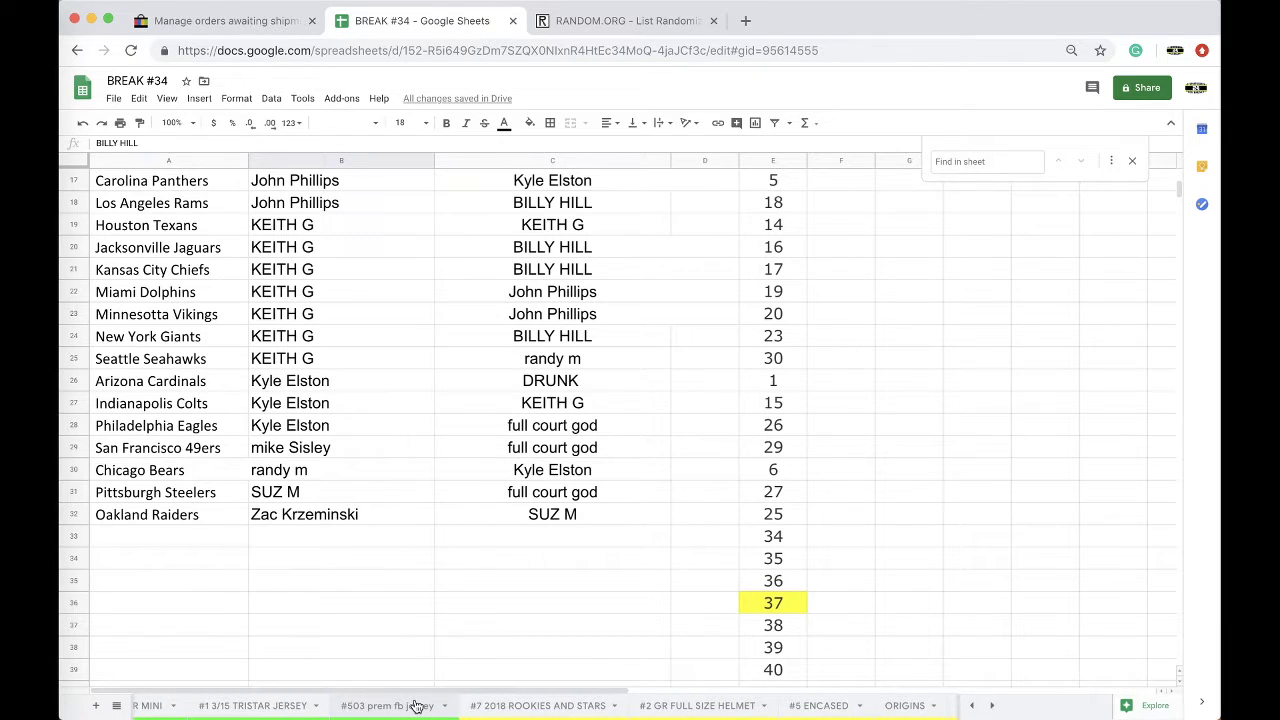
scroll(790, 440, down, 5)
scroll(768, 432, down, 4)
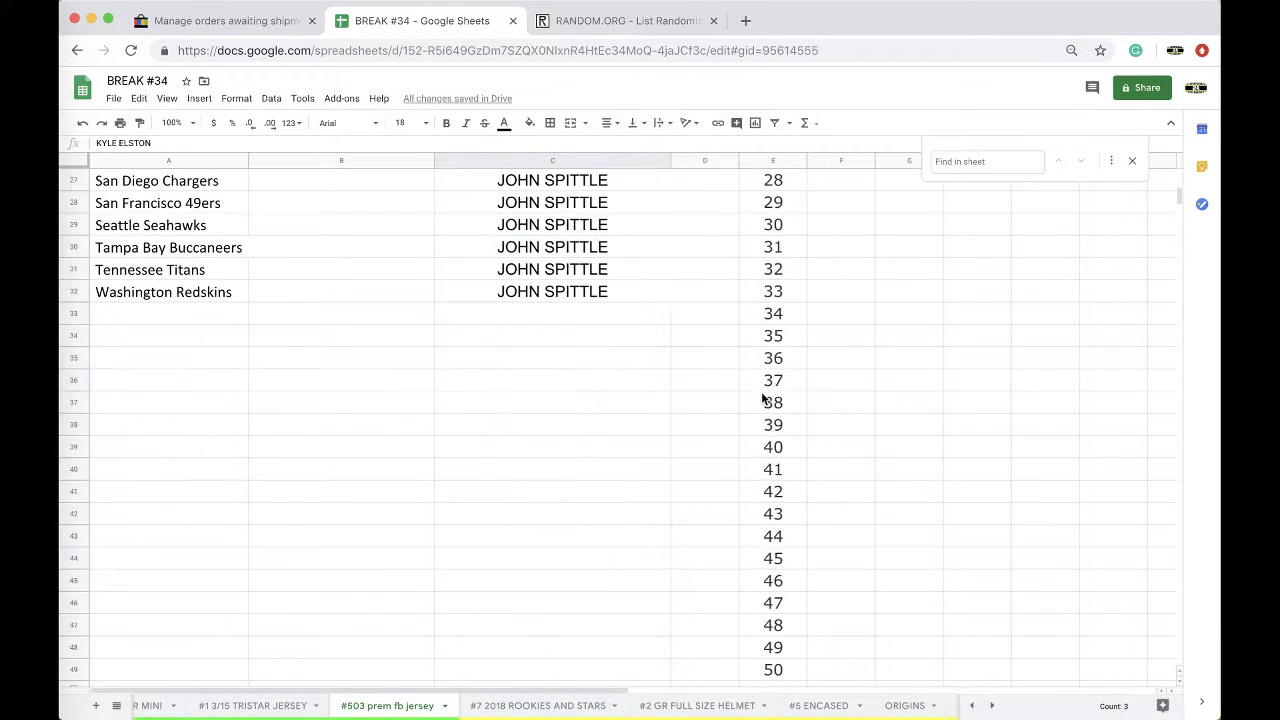
click(765, 402)
click(765, 382)
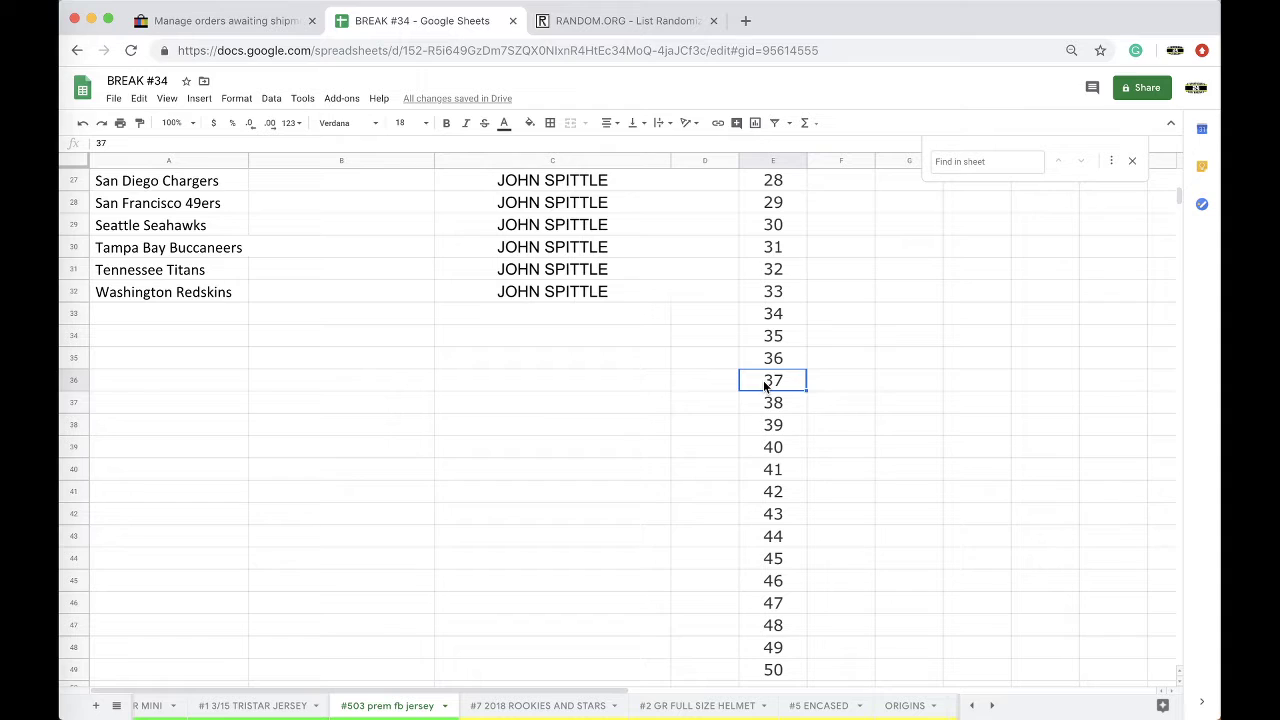
text(Z)
click(829, 379)
click(786, 380)
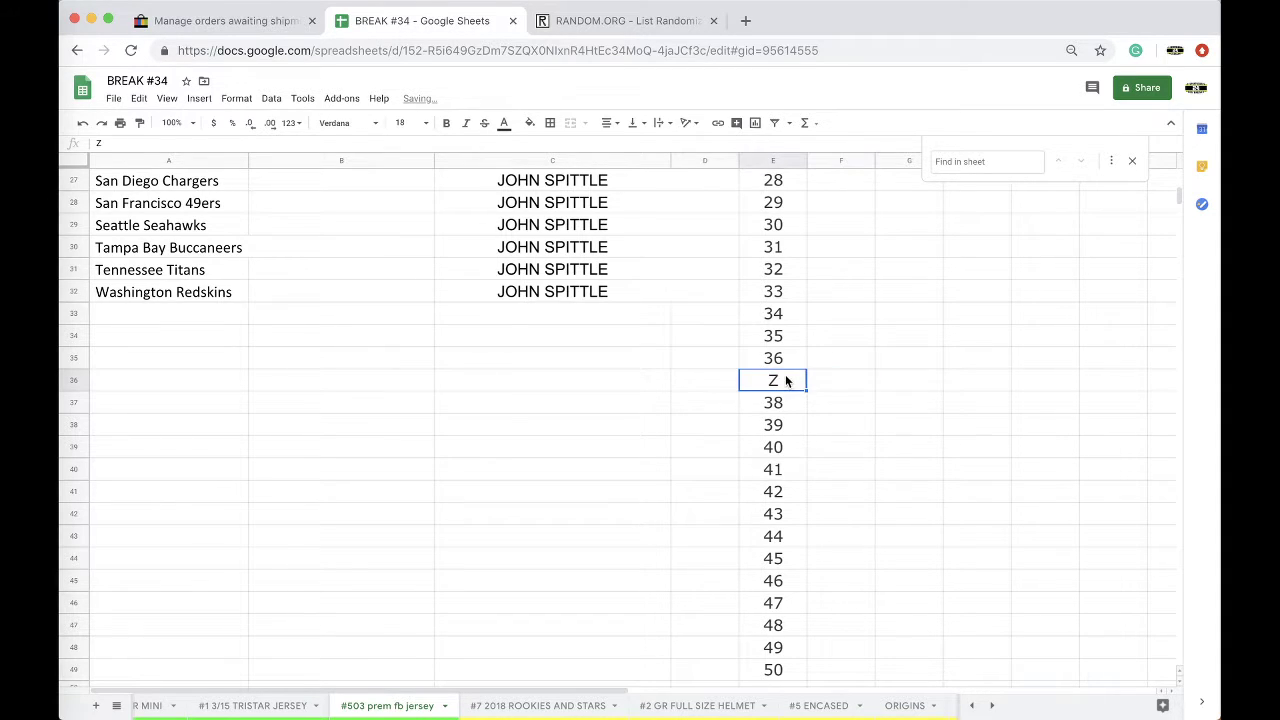
right_click(786, 380)
click(806, 445)
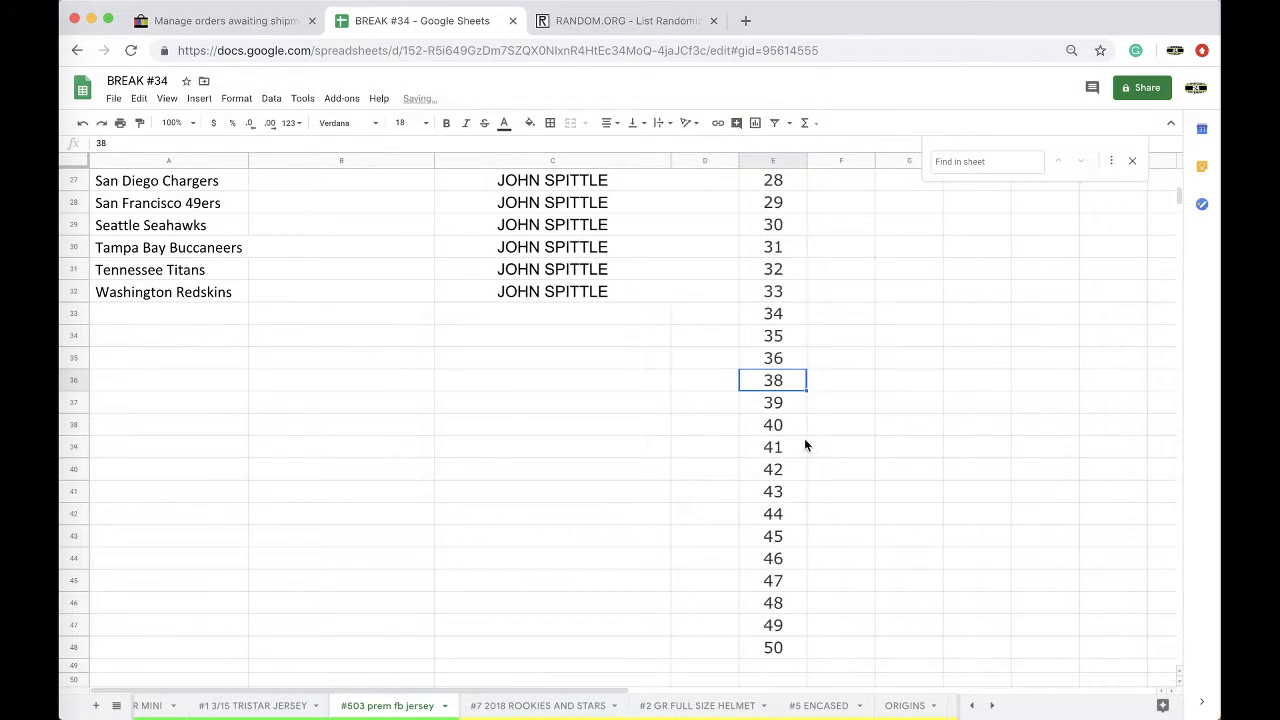
Look at the #7 2018 ROOKIES AND STARS and #2 GR FULL SIZE HELMET sheets and open the CREDIT sheet
click(555, 708)
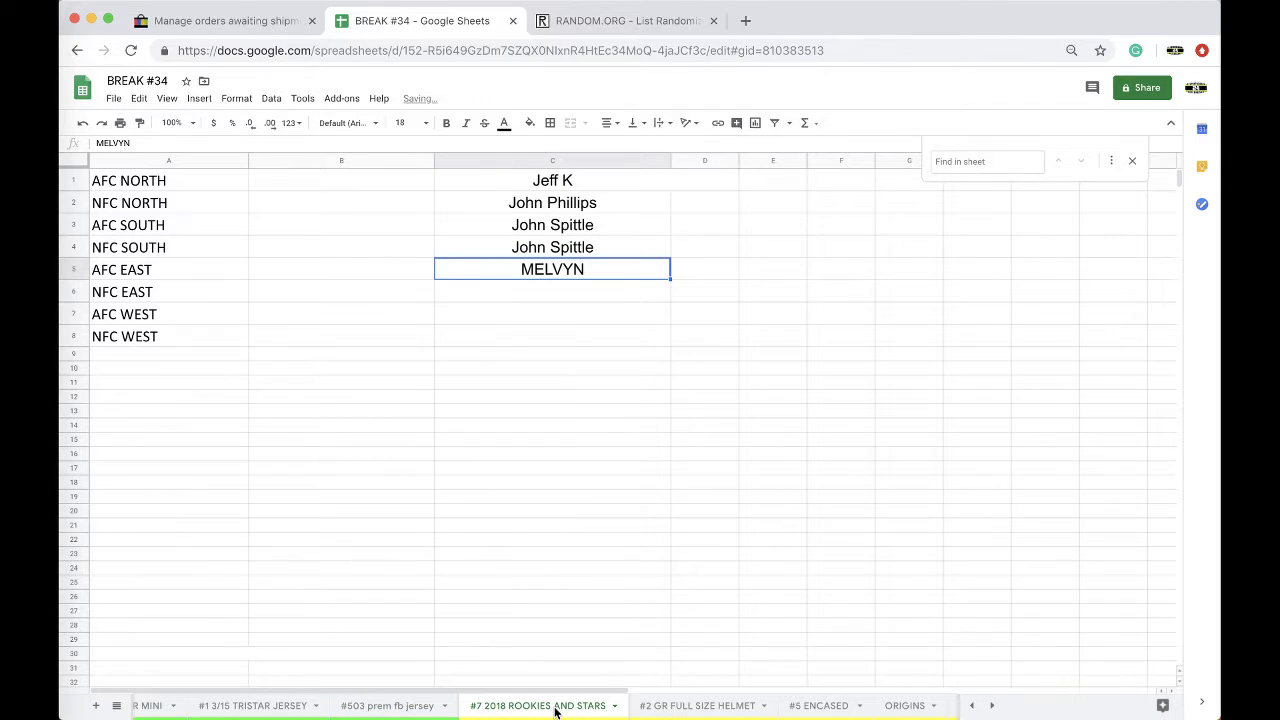
click(557, 708)
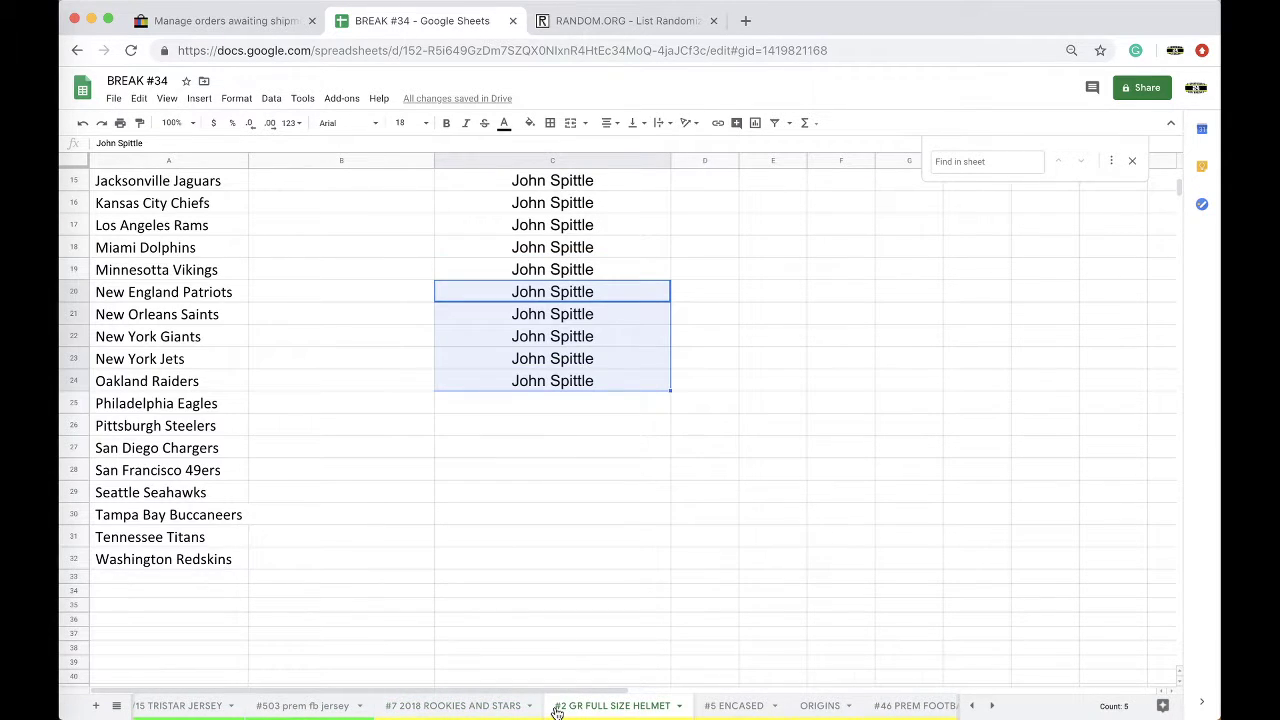
scroll(557, 708, left, 5)
click(489, 706)
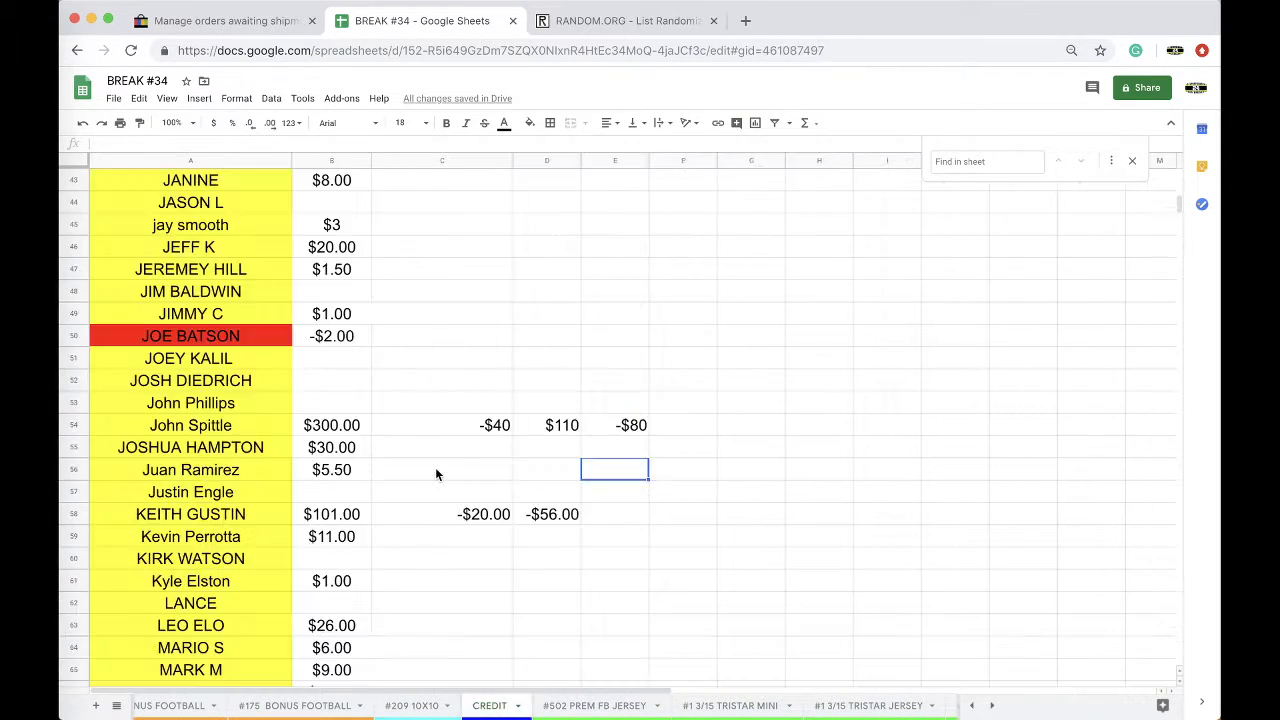
Total the customer's credit entries in row 54 by entering =SUM(B54:E54) in F54
click(673, 423)
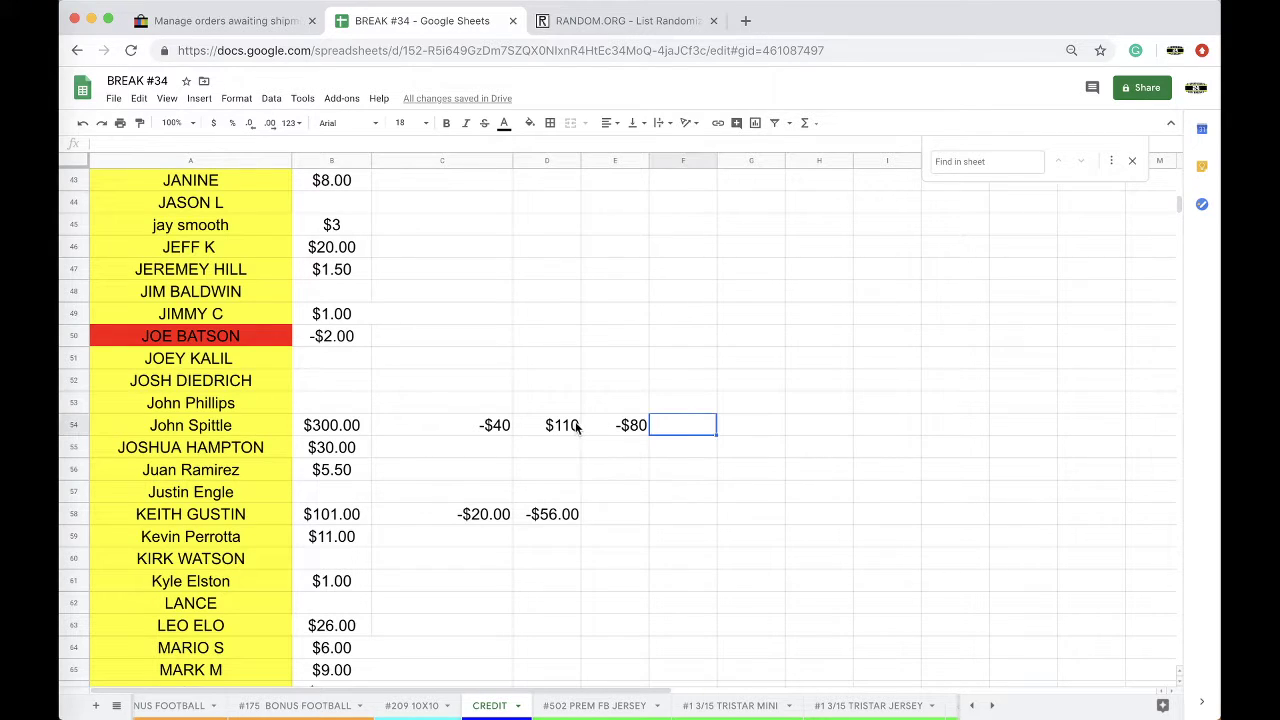
click(577, 429)
click(682, 422)
text(=SUM()
drag(330, 425, 613, 421)
key(Return)
click(683, 425)
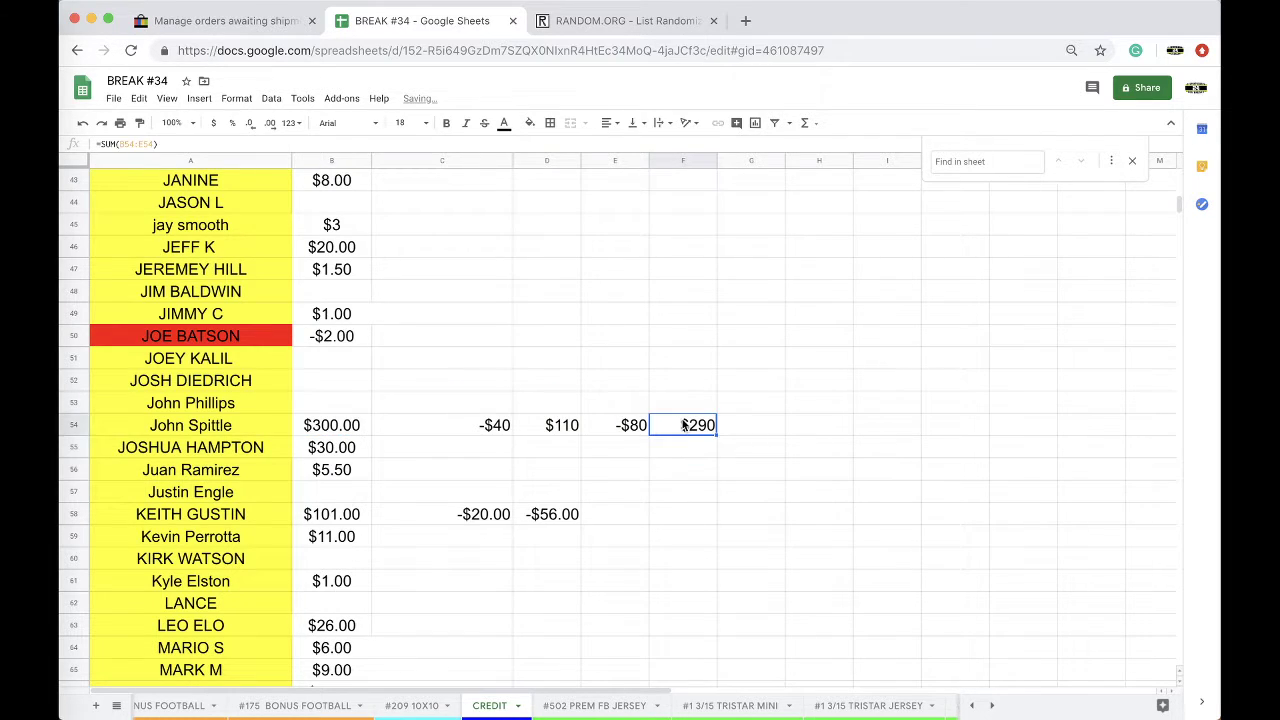
Correct the D54 entry to a negative amount, -110, and check the row's total in F54
click(575, 426)
double_click(553, 425)
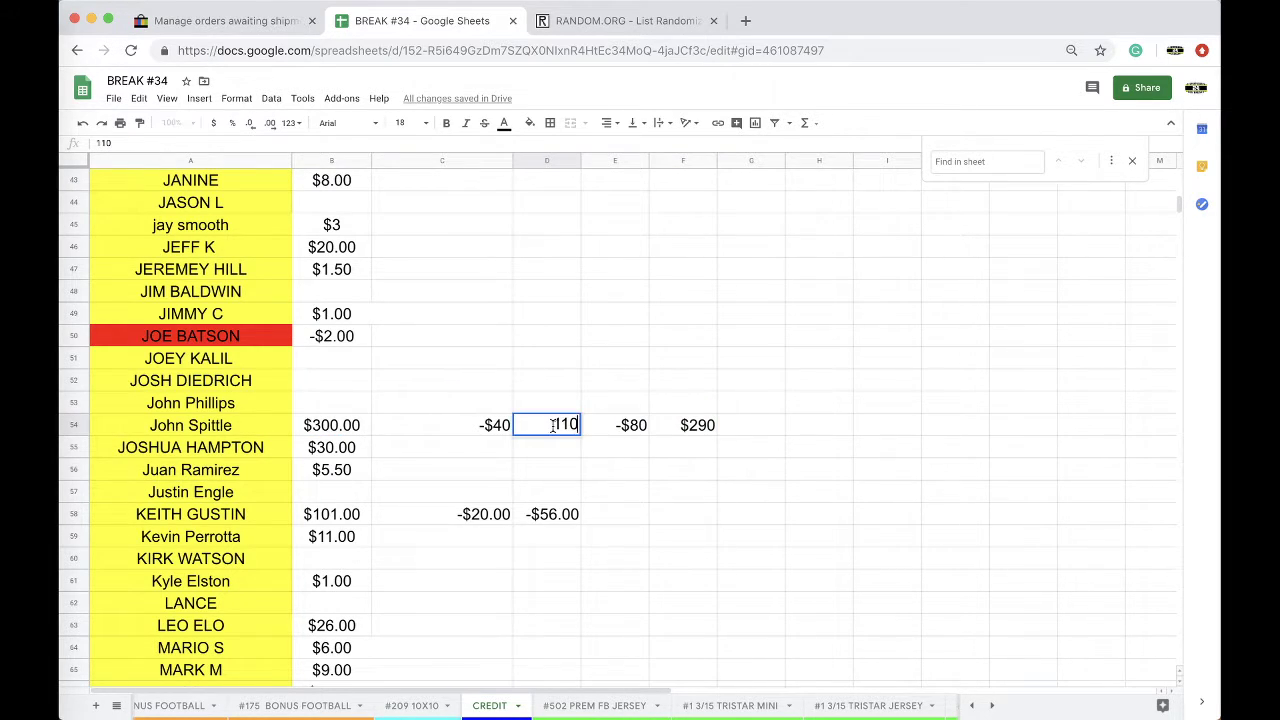
text(-)
click(624, 472)
click(697, 425)
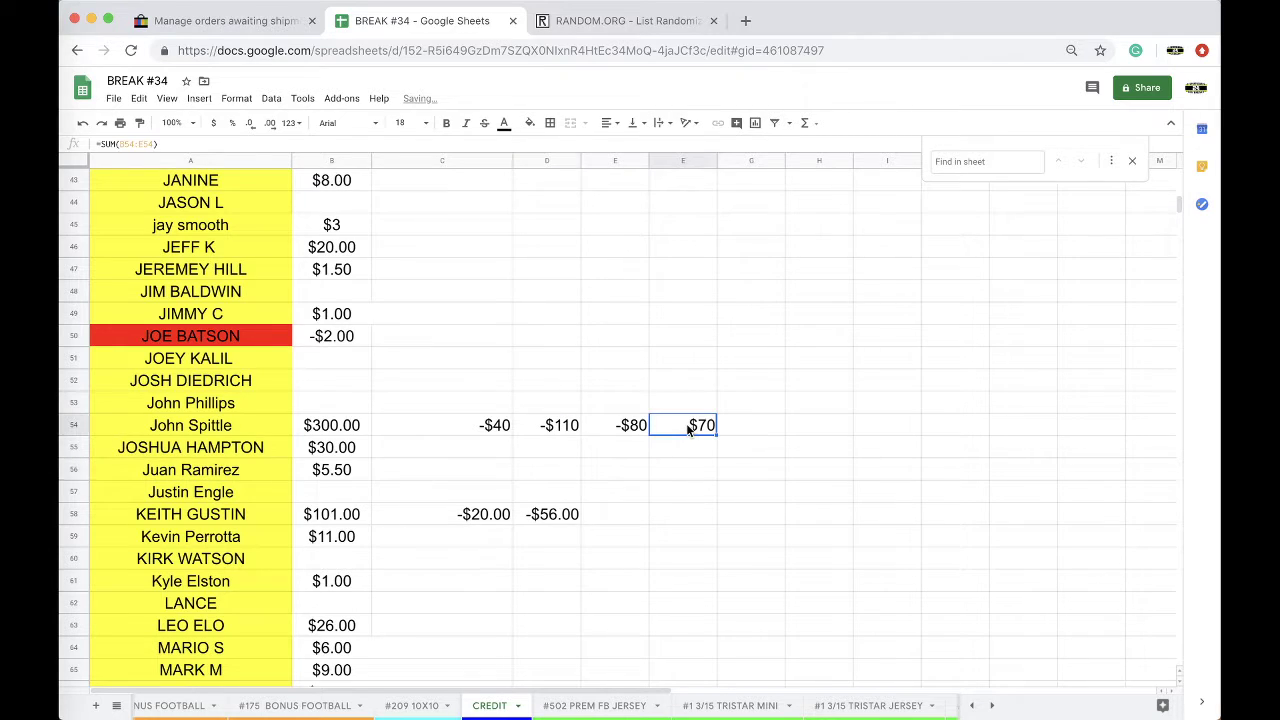
Clear the adjustments and formula in C54:F54 and set the customer's credit balance in B54 to $70
key(Delete)
key(Left)
key(Delete)
key(Left)
key(Delete)
key(Left)
key(Left)
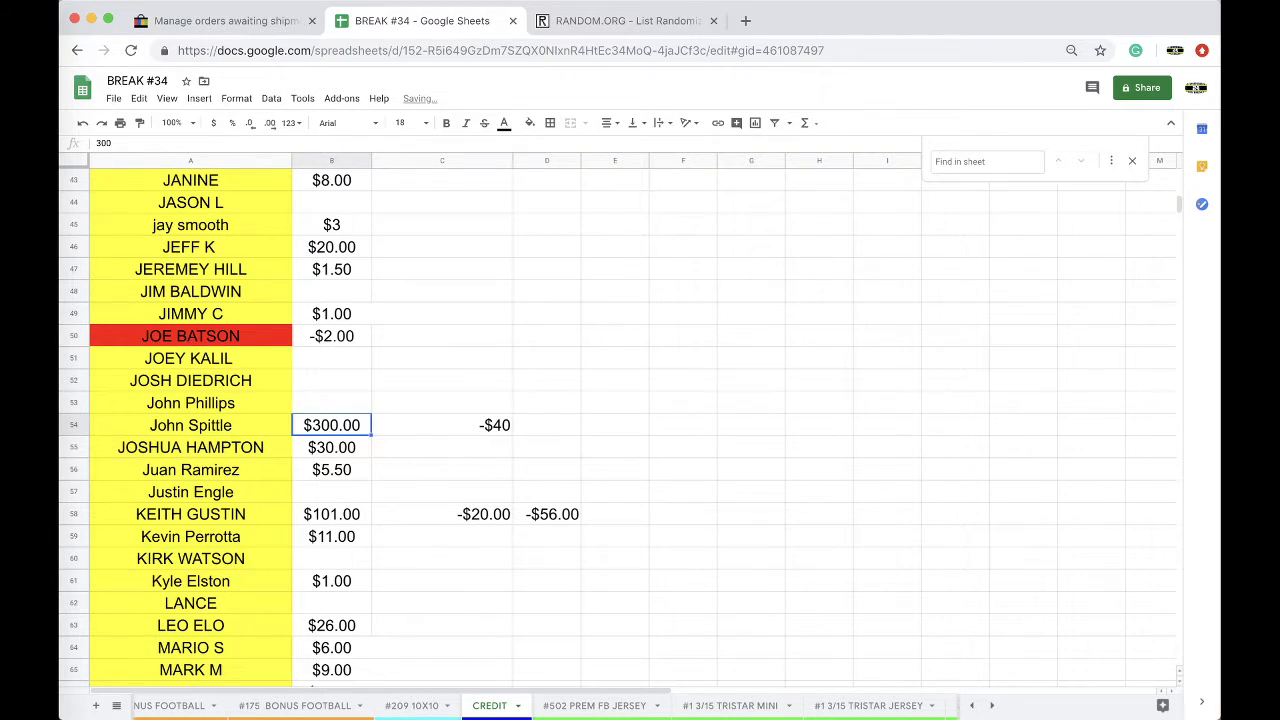
key(Right)
key(Delete)
key(Left)
text($7)
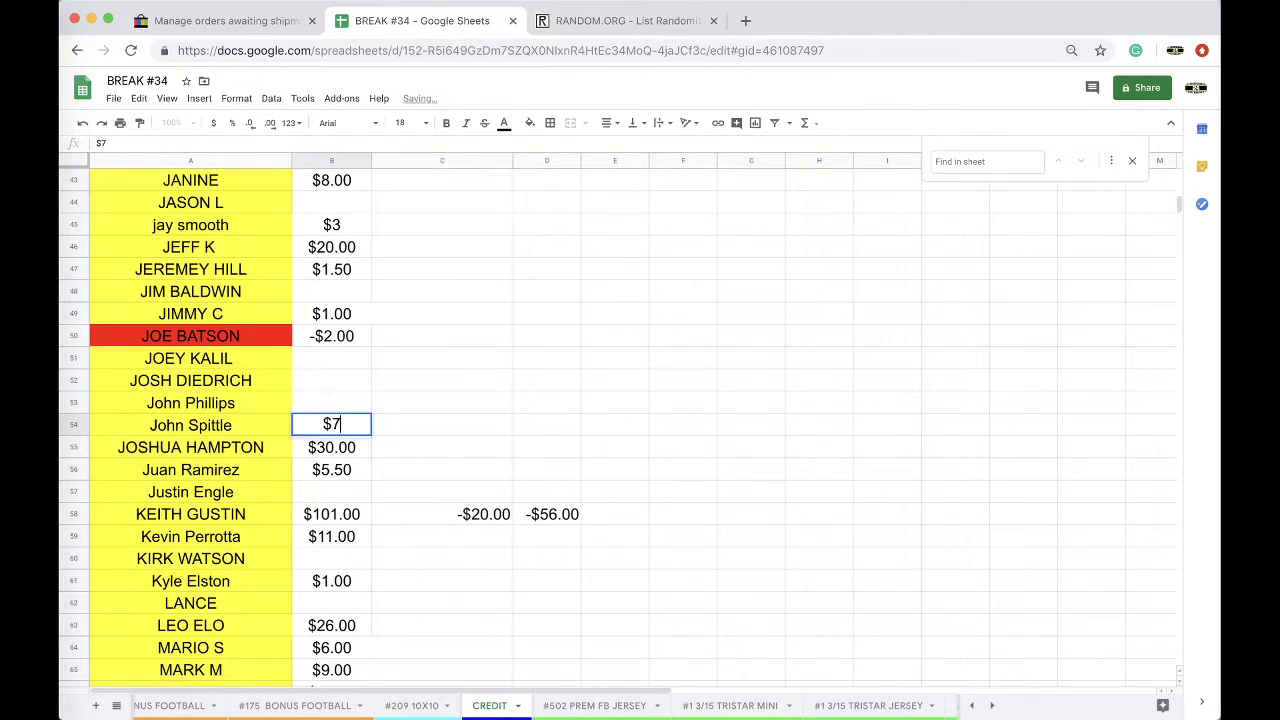
text(0)
click(763, 430)
Review the #502 PREM FB JERSEY, #7 2018 ROOKIES AND STARS, #2 GR FULL SIZE HELMET and #5 ENCASED sheets
click(565, 707)
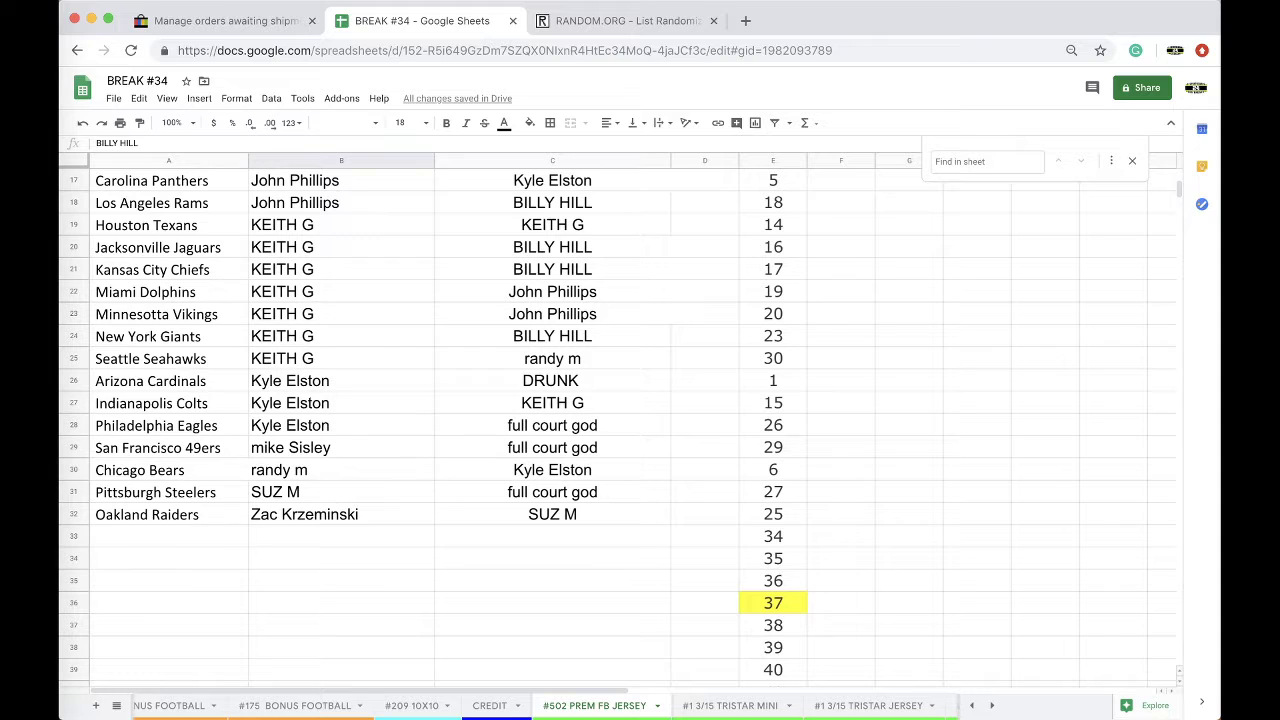
scroll(696, 249, up, 8)
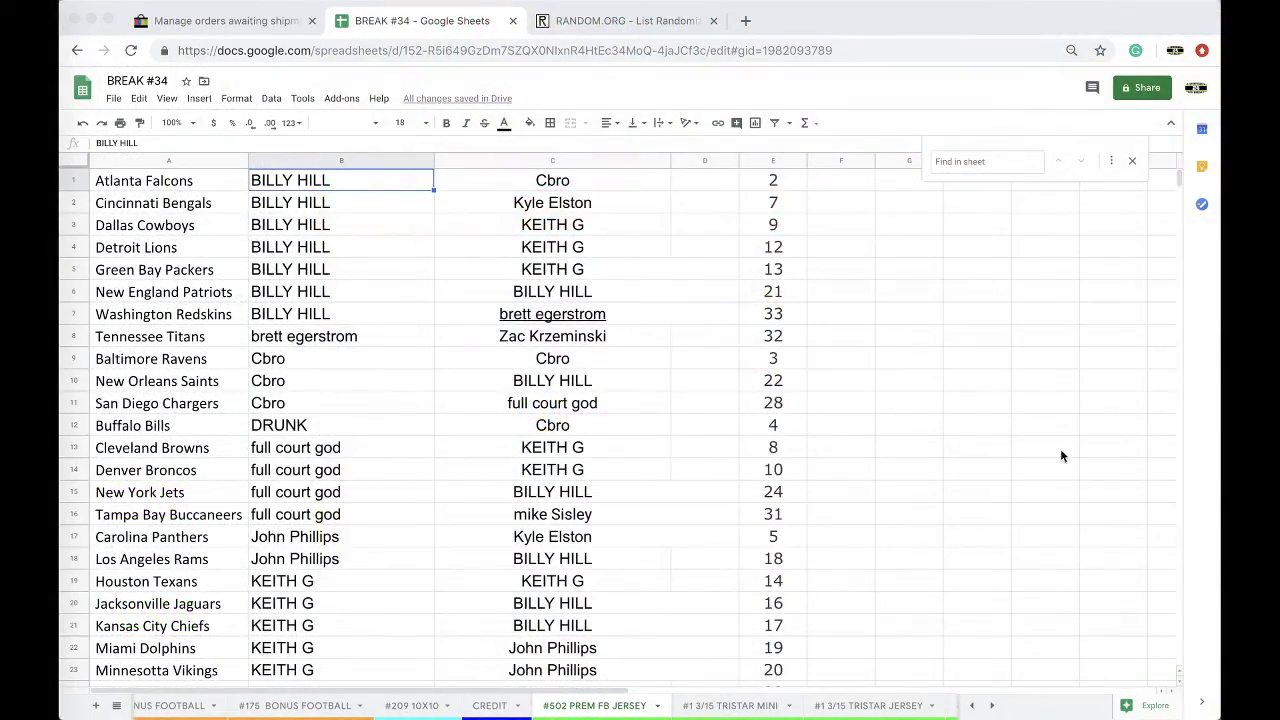
scroll(737, 703, right, 5)
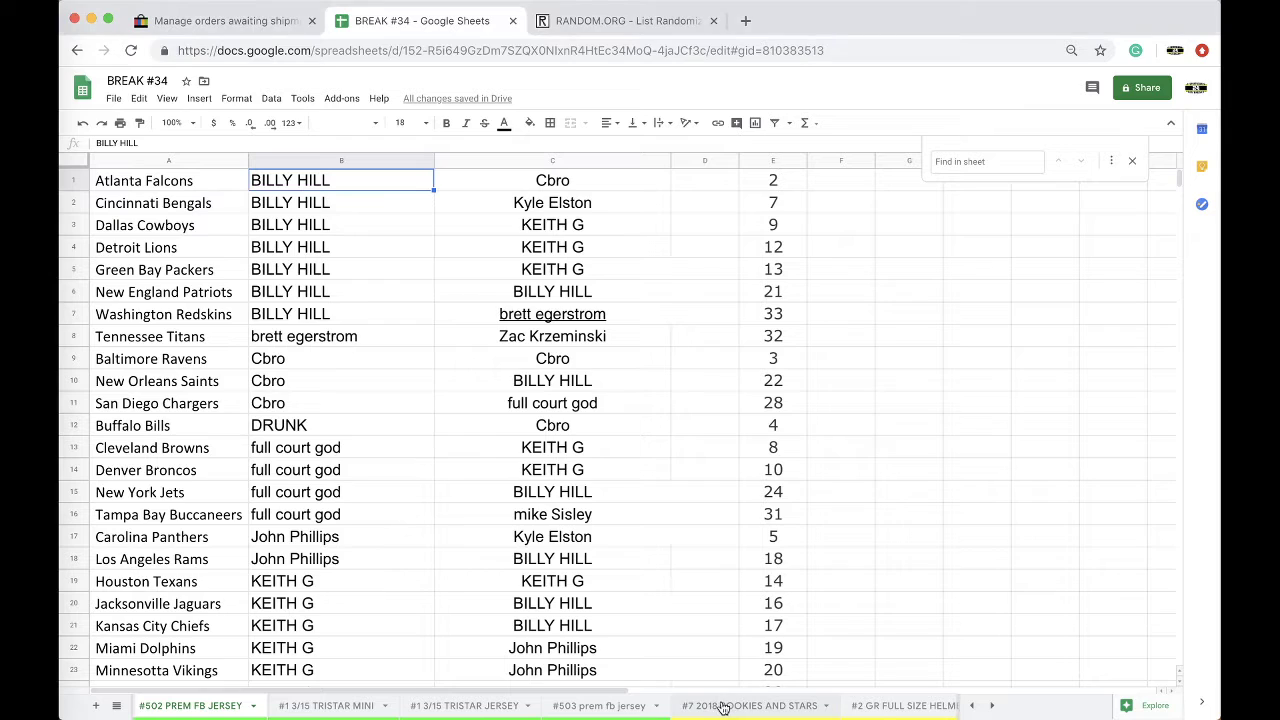
click(722, 706)
scroll(723, 706, right, 1)
click(750, 706)
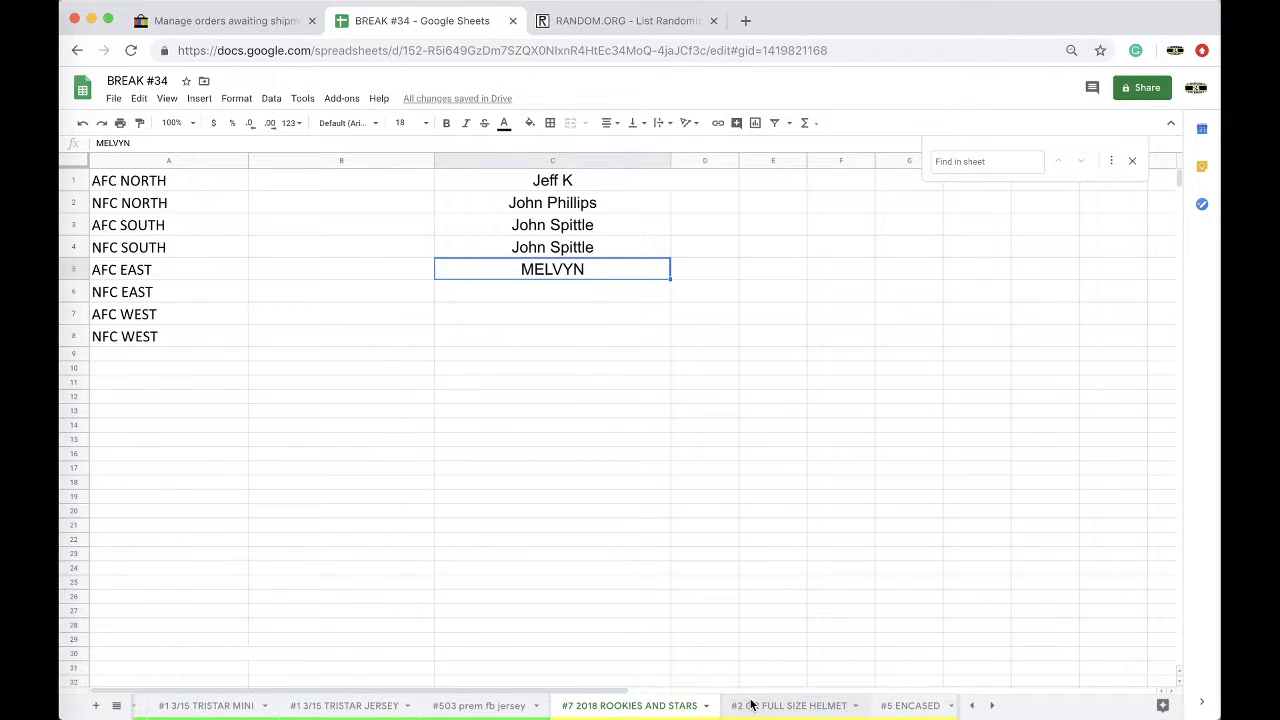
scroll(752, 706, right, 1)
click(806, 706)
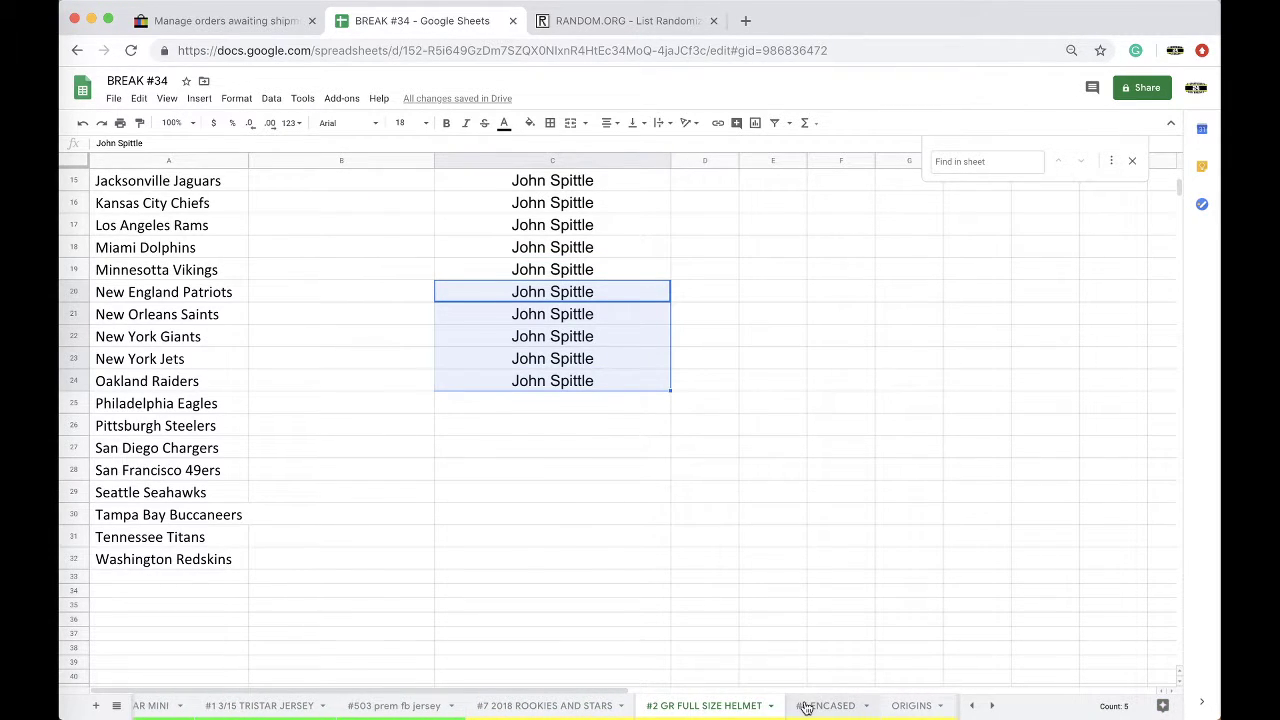
scroll(806, 706, left, 5)
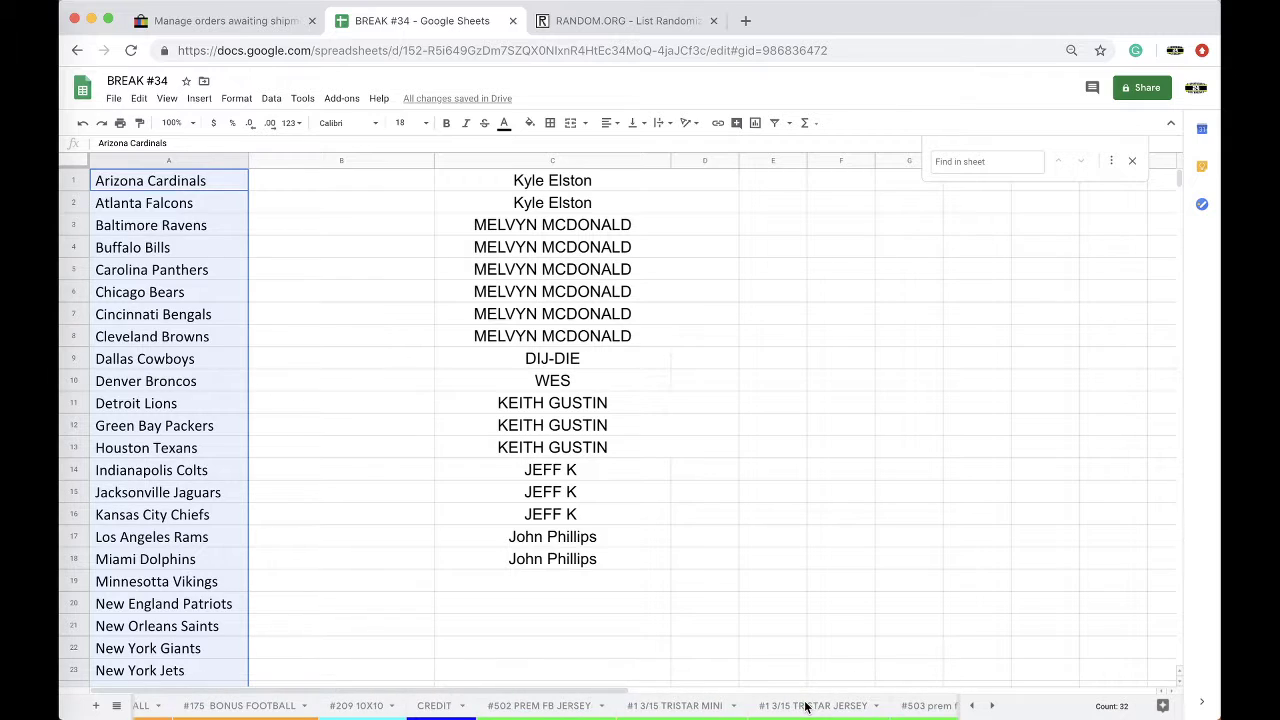
Return to the #502 PREM FB JERSEY sheet, select the Los Angeles Rams cell and examine the surrounding team assignments
click(575, 706)
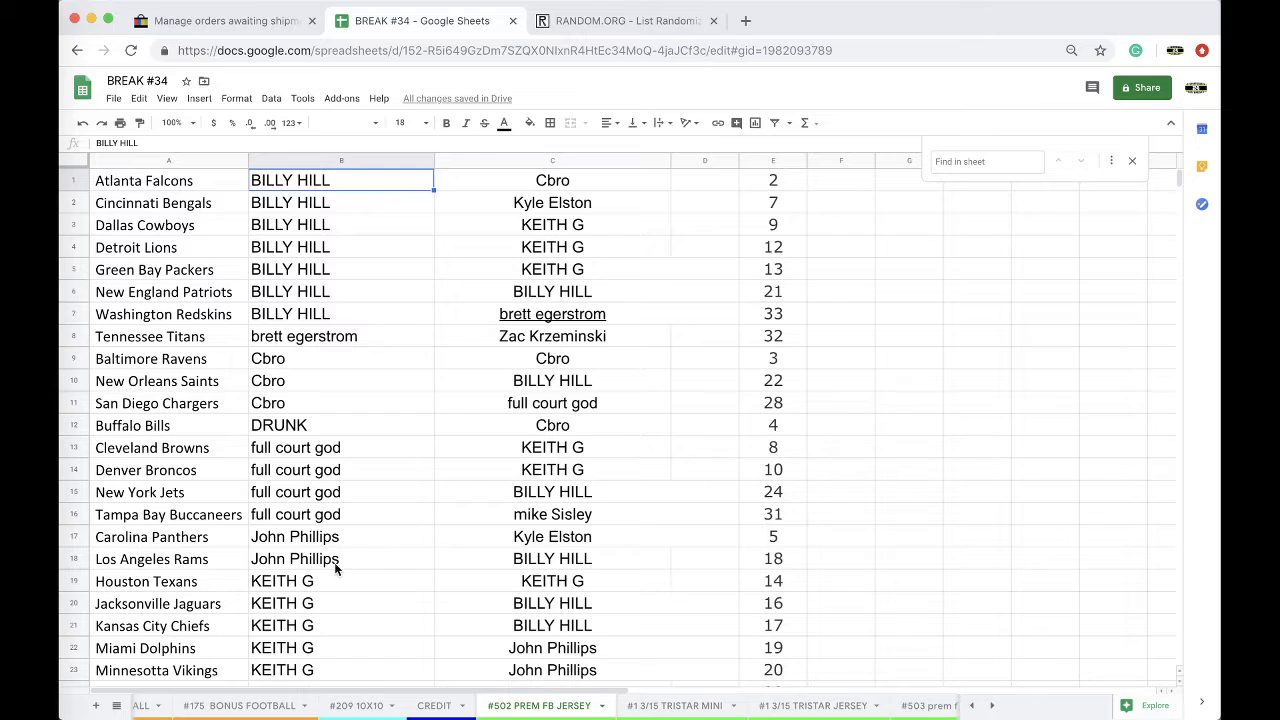
click(203, 562)
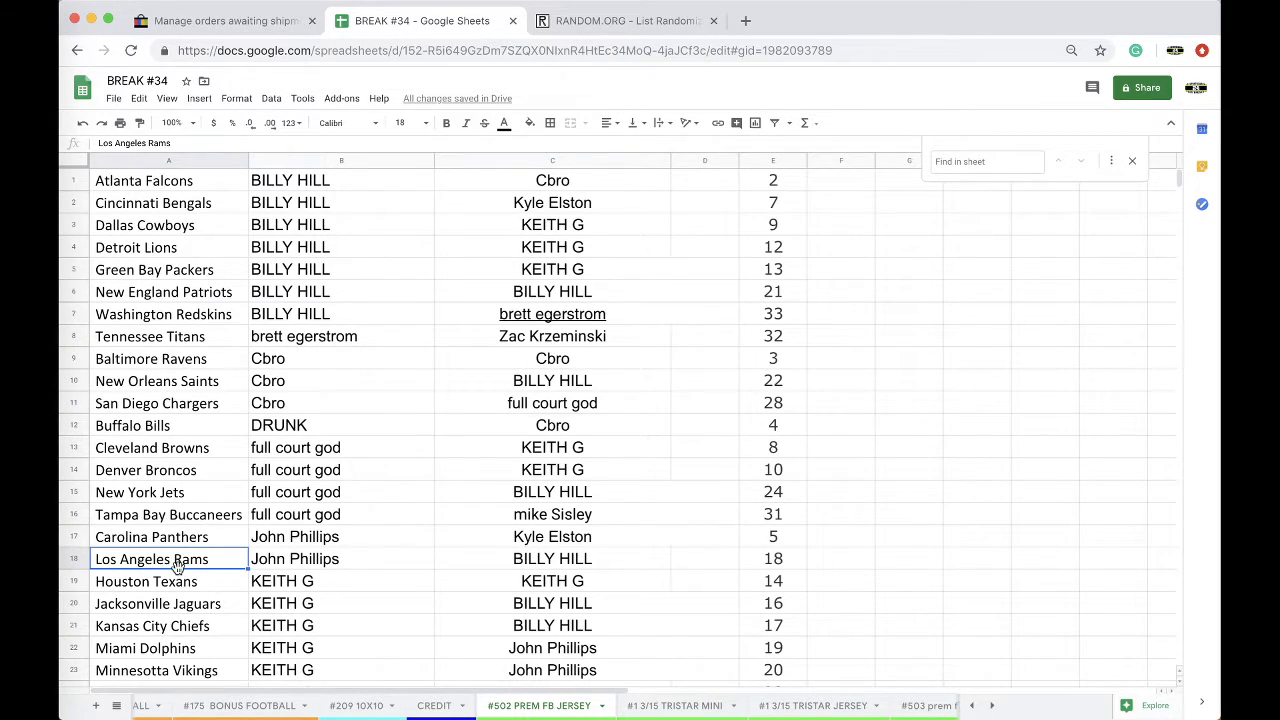
scroll(243, 443, down, 3)
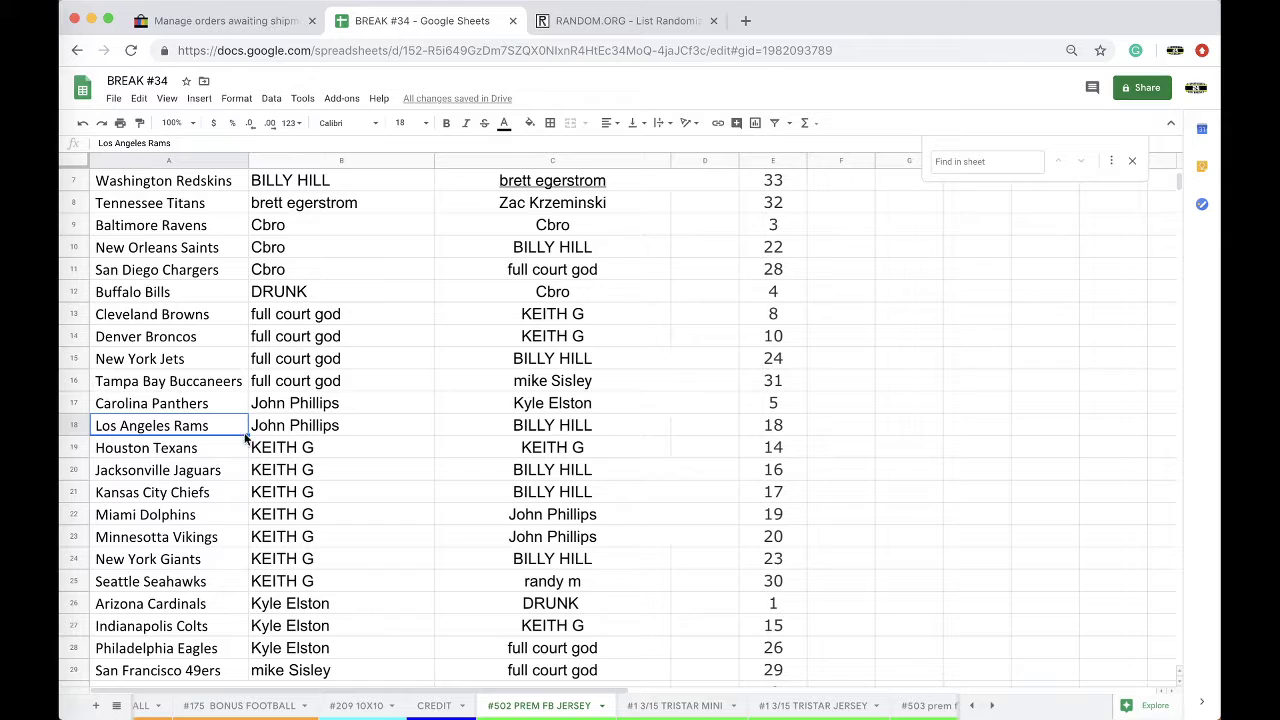
scroll(306, 378, down, 5)
scroll(306, 376, up, 3)
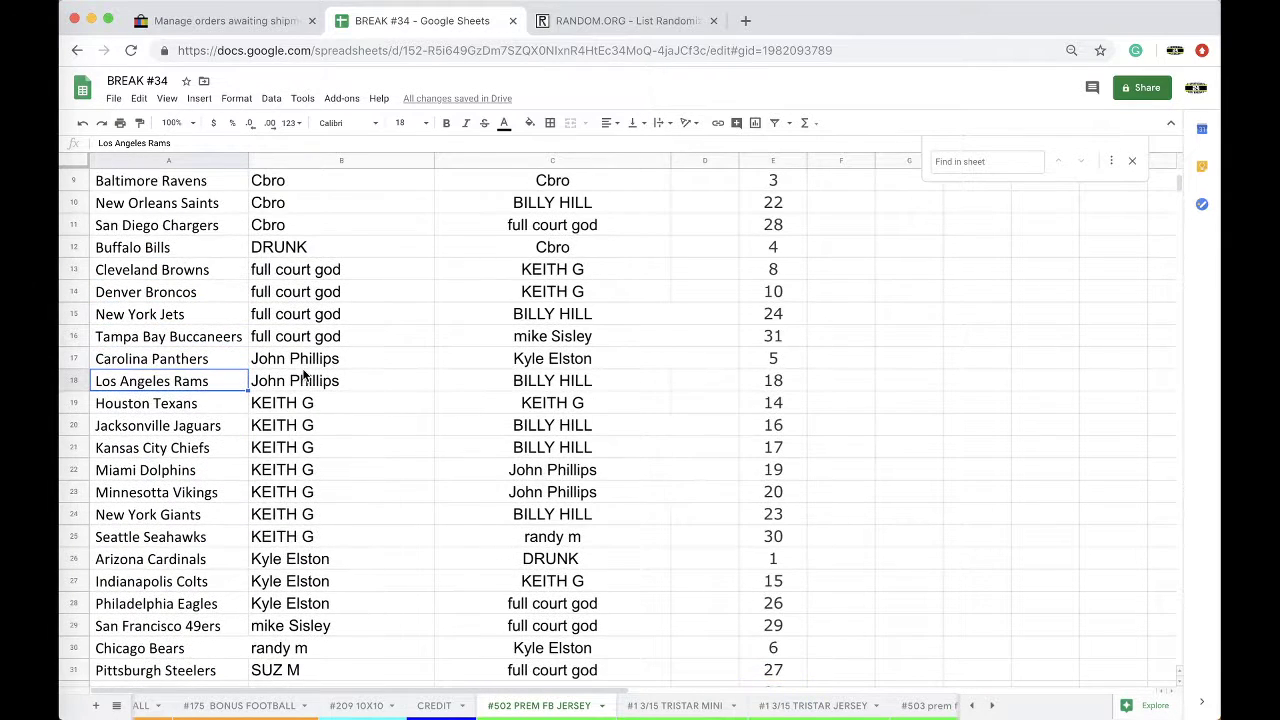